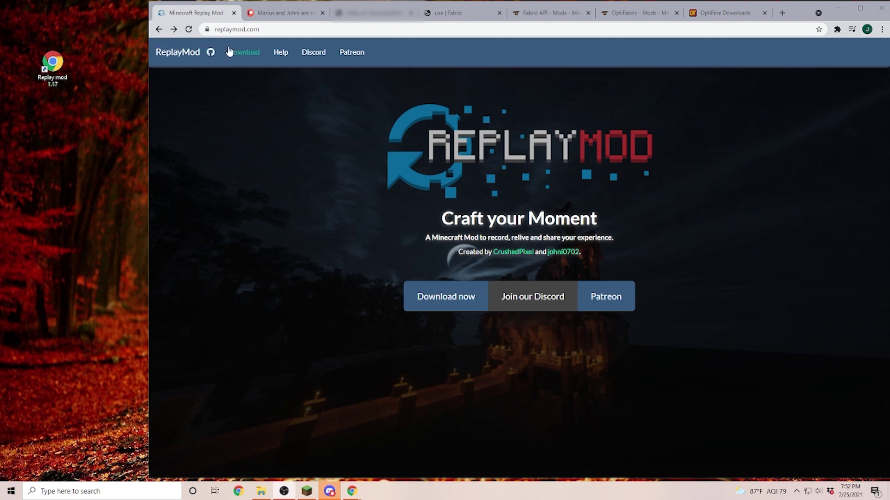
# Step: Open the Replay Mod Downloads page listing the v2.5.2 builds for each Minecraft version
pyautogui.click(445, 299)
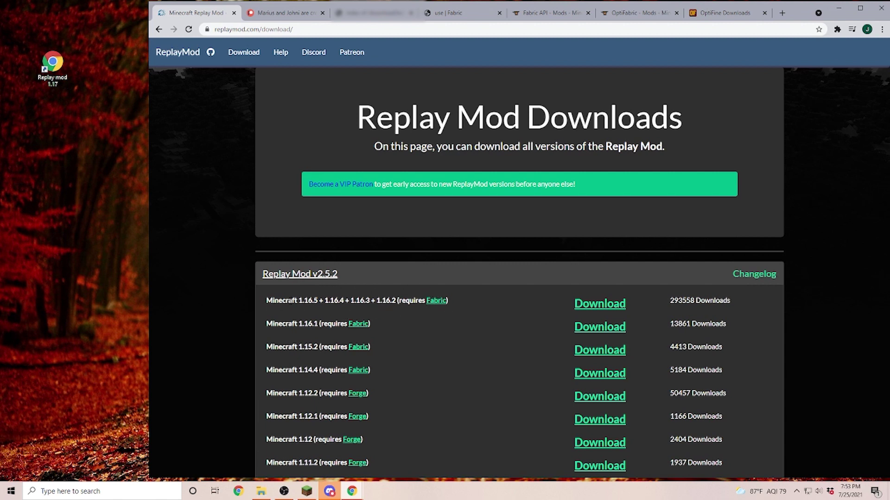
# Step: Read the Patreon VIP tier, then download the replaymod-1.17 jar from the file listing
pyautogui.click(283, 12)
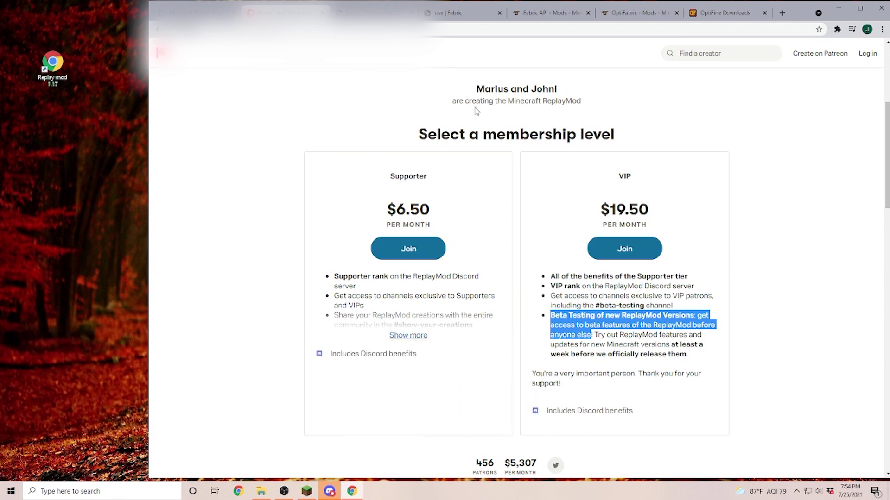
pyautogui.click(375, 12)
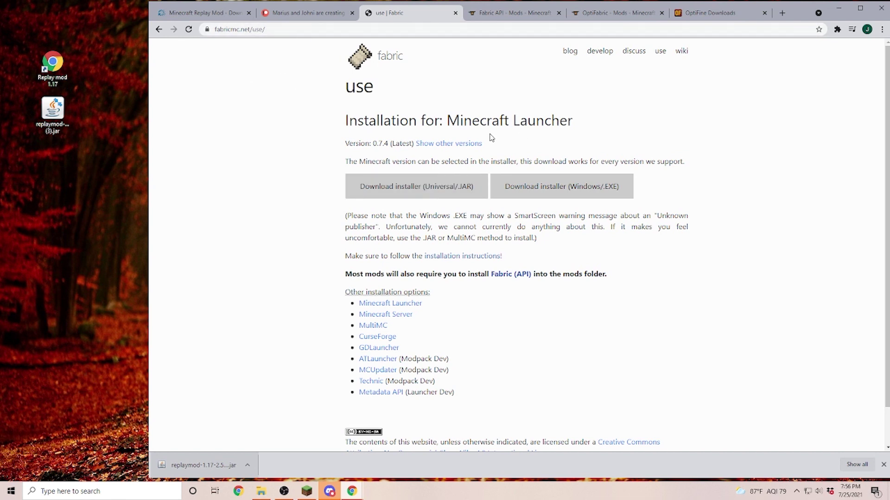
# Step: Download the universal Fabric installer 0.7.4 jar, keep it, and drag it onto the desktop
pyautogui.click(408, 195)
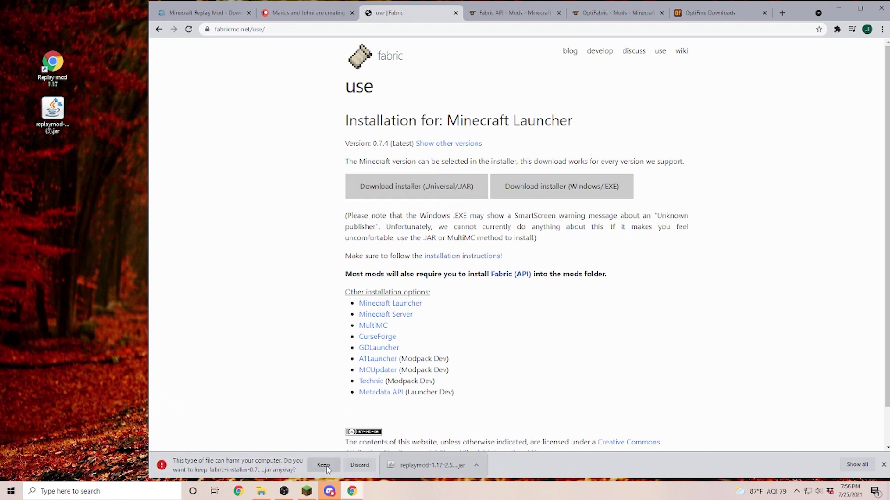
pyautogui.click(323, 465)
pyautogui.moveTo(123, 18); pyautogui.dragTo(121, 72)
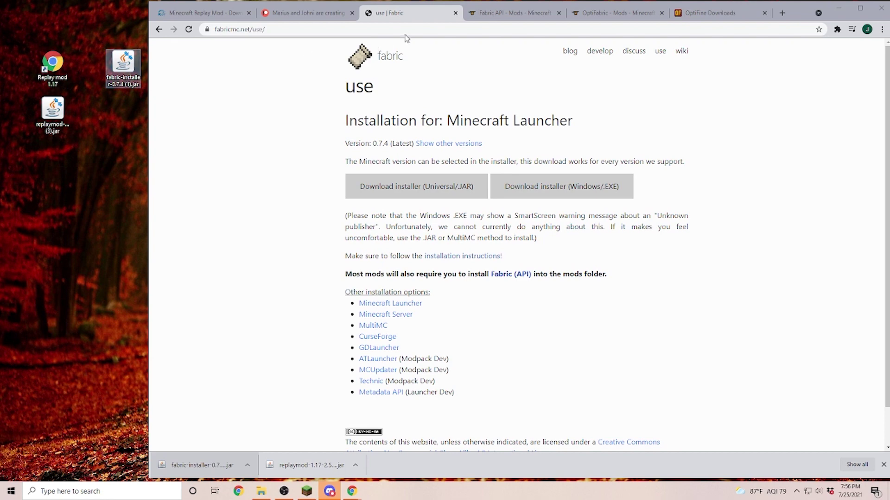
pyautogui.click(512, 14)
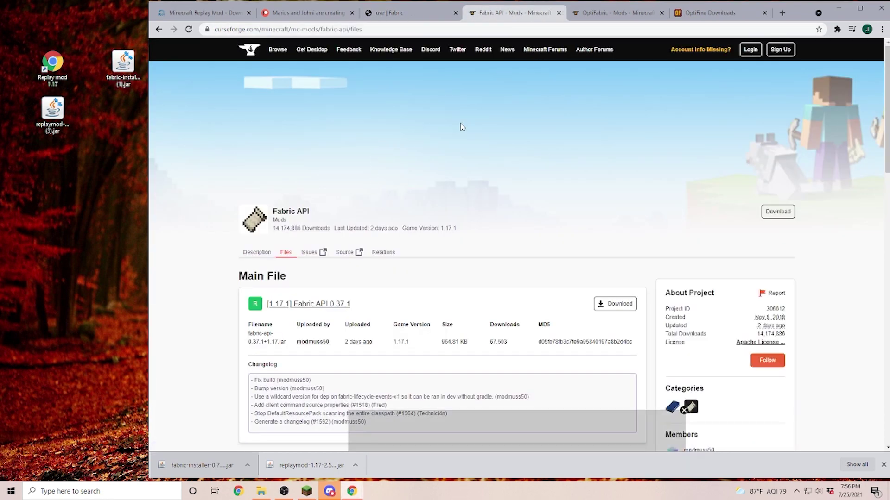
# Step: Download the Fabric API 0.37.1 main file for Minecraft 1.17.1, keeping it despite the warning
pyautogui.scroll(-2, 351, 169)
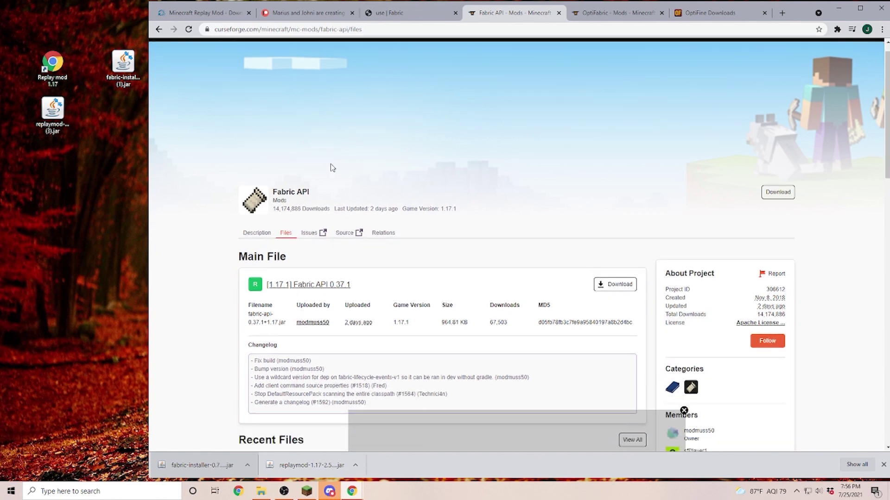
pyautogui.scroll(-1, 462, 167)
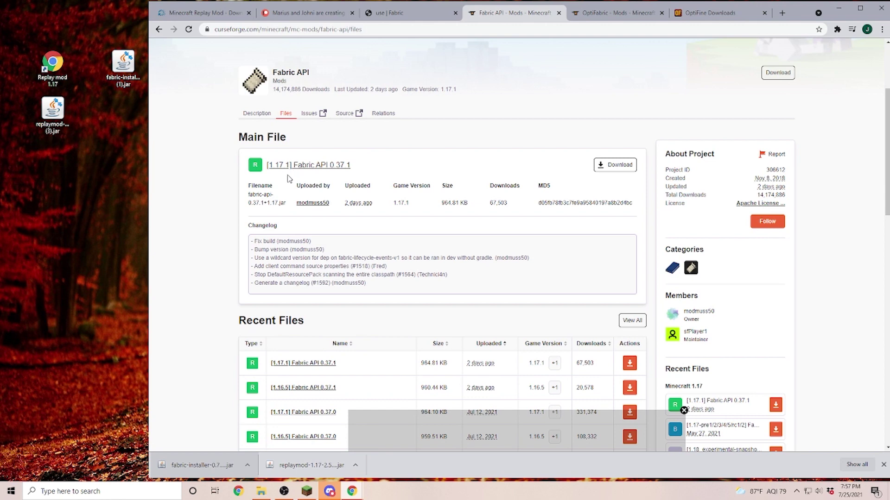
pyautogui.scroll(-2, 291, 188)
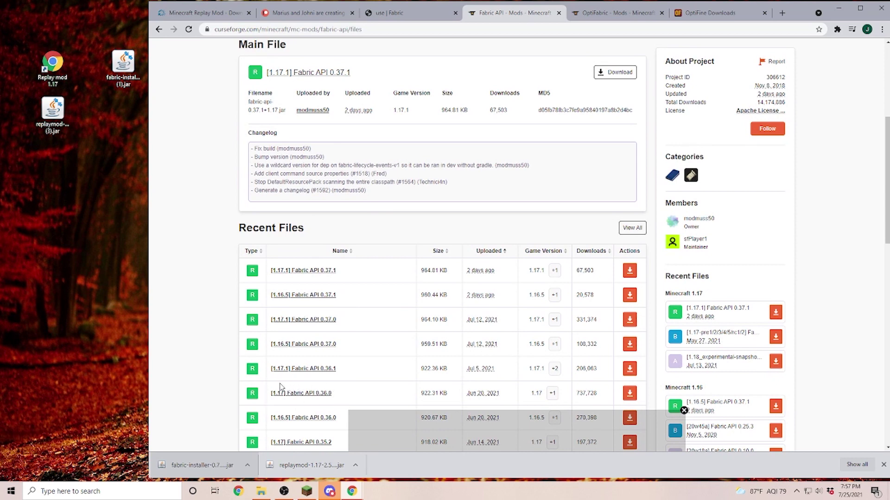
pyautogui.scroll(4, 303, 371)
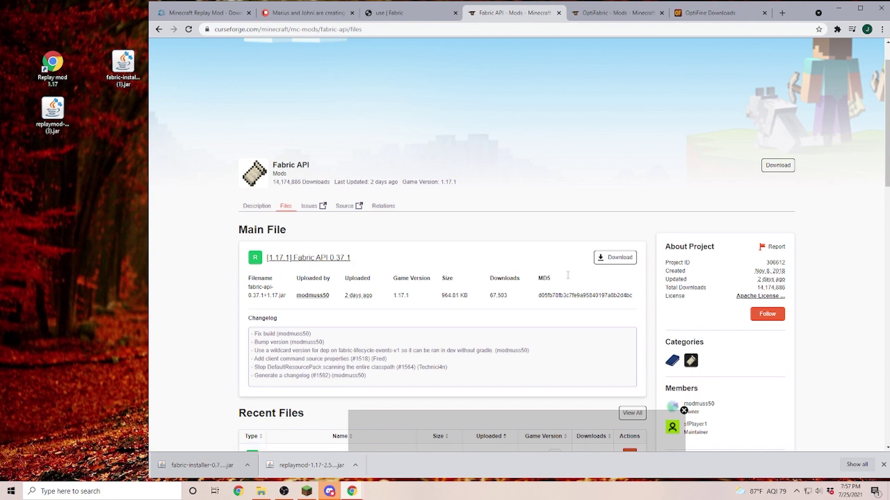
pyautogui.click(614, 258)
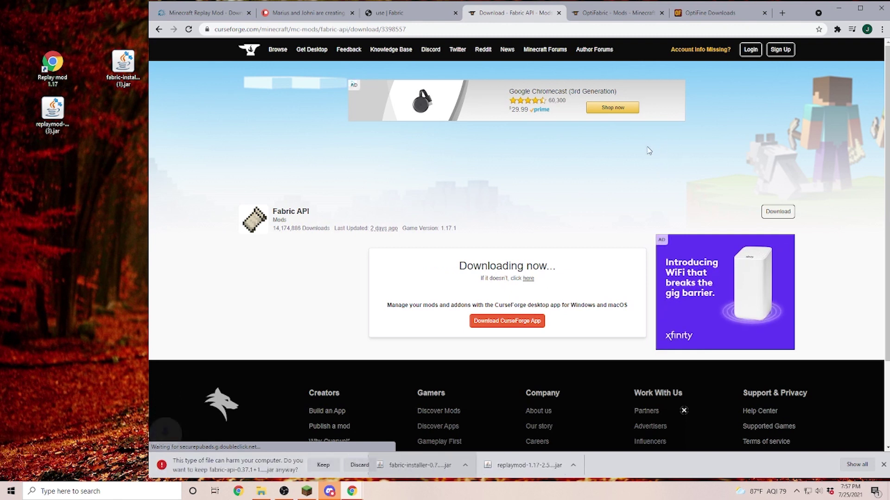
pyautogui.click(323, 465)
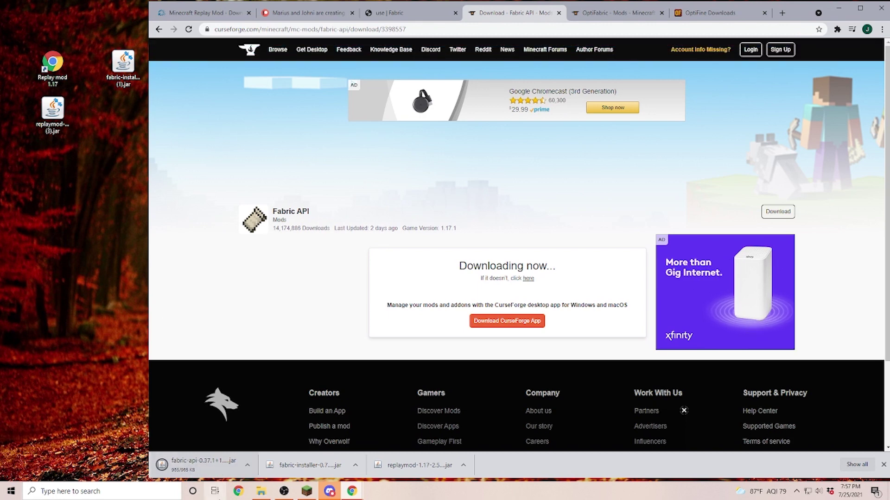
pyautogui.click(621, 13)
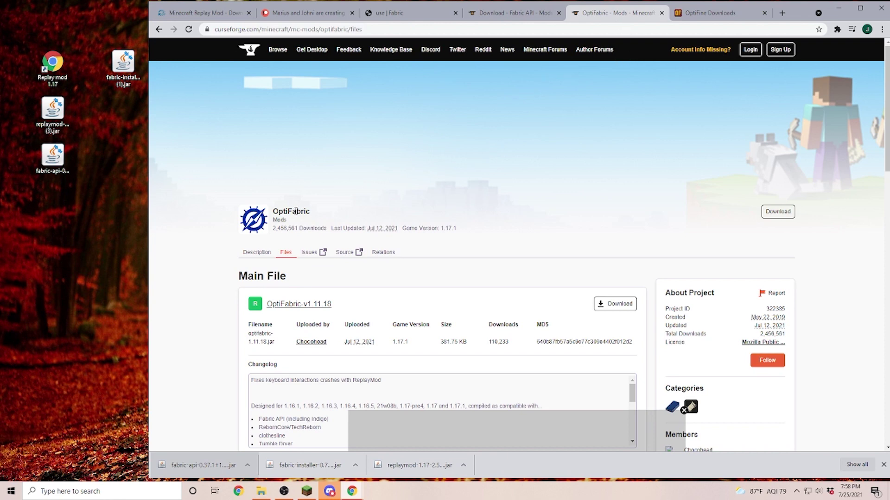
# Step: Start downloading the OptiFabric v1.11.18 main file for Minecraft 1.17.1
pyautogui.scroll(-4, 486, 155)
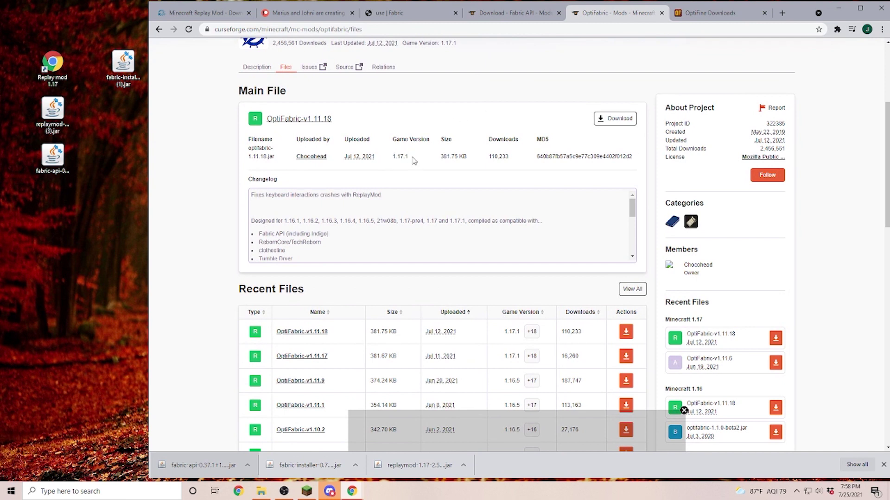
pyautogui.click(616, 122)
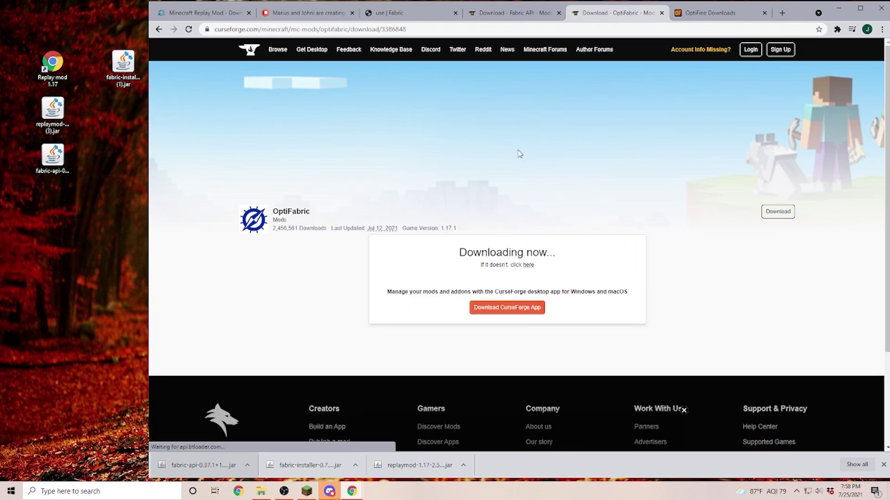
# Step: Download OptiFine HD U G9 pre32 for 1.17.1, close the ad tab, and save the jar to the desktop
pyautogui.hotkey('ctrl', 'Tab')
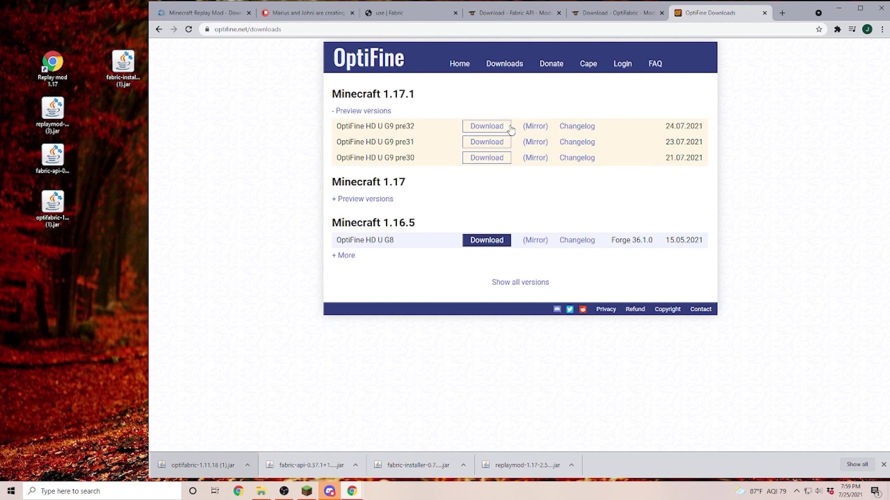
pyautogui.click(538, 130)
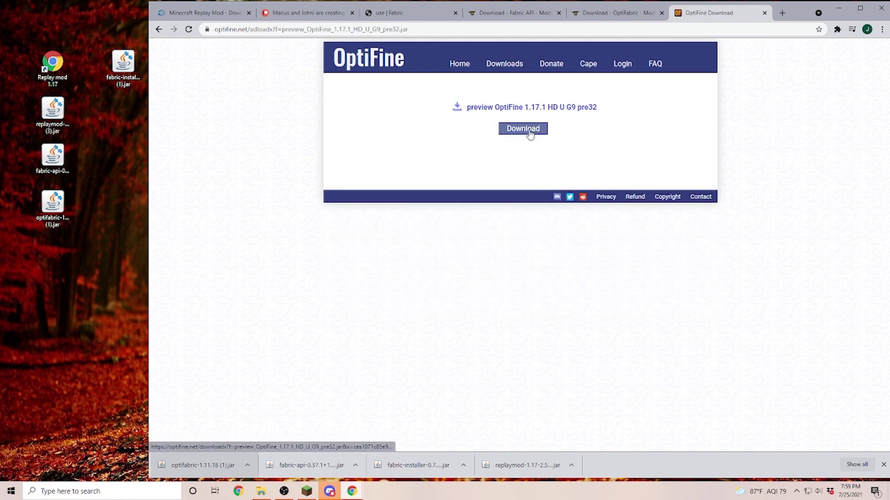
pyautogui.click(533, 132)
pyautogui.click(323, 465)
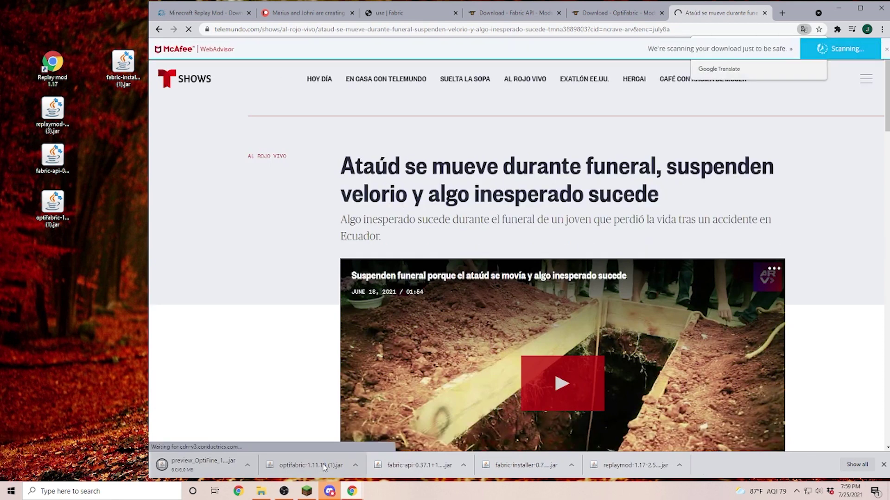
pyautogui.hotkey('ctrl', 'w')
pyautogui.moveTo(220, 466); pyautogui.dragTo(52, 274)
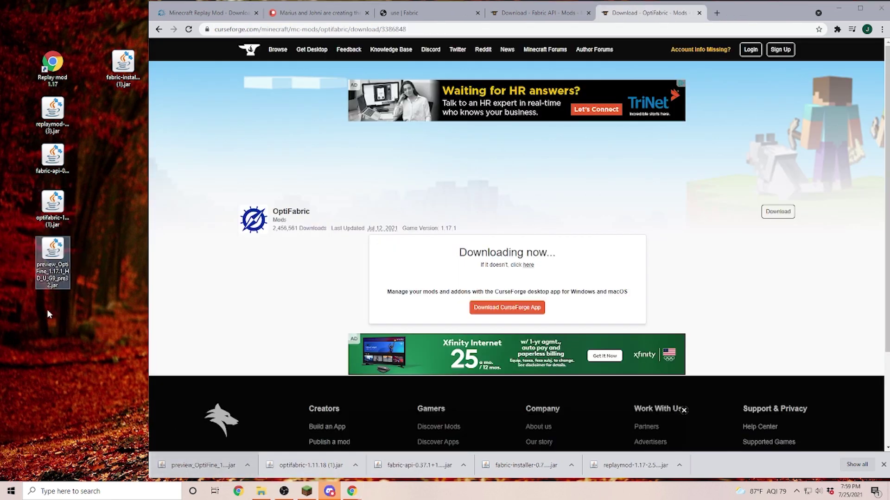
pyautogui.press('super+d')
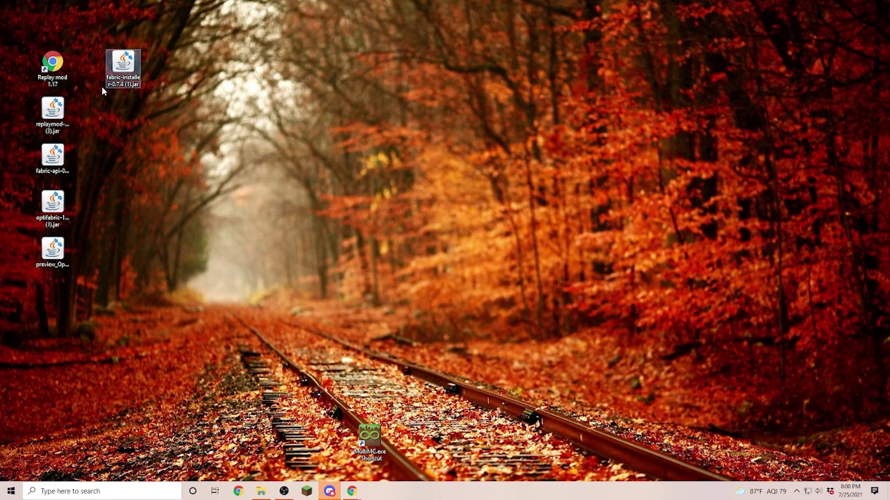
# Step: Run the Fabric installer and install Loader 0.11.6 for Minecraft 1.17.1 with a launcher profile
pyautogui.doubleClick(124, 68)
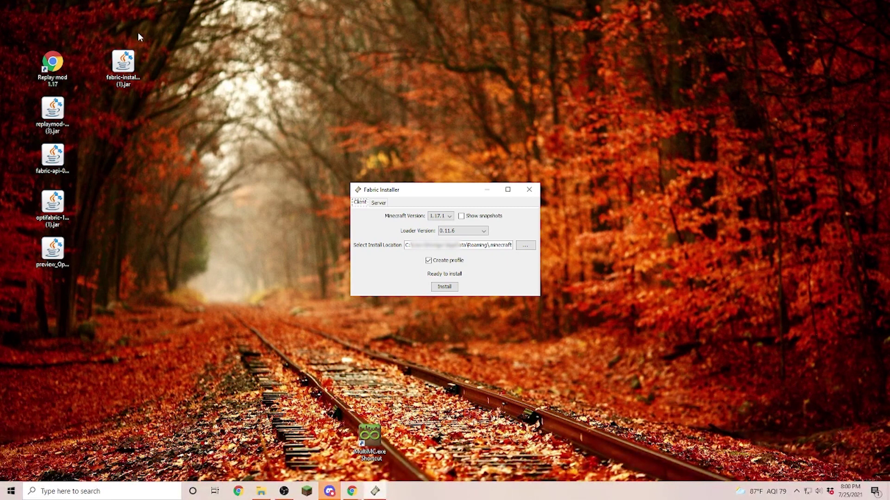
pyautogui.click(424, 195)
pyautogui.click(450, 218)
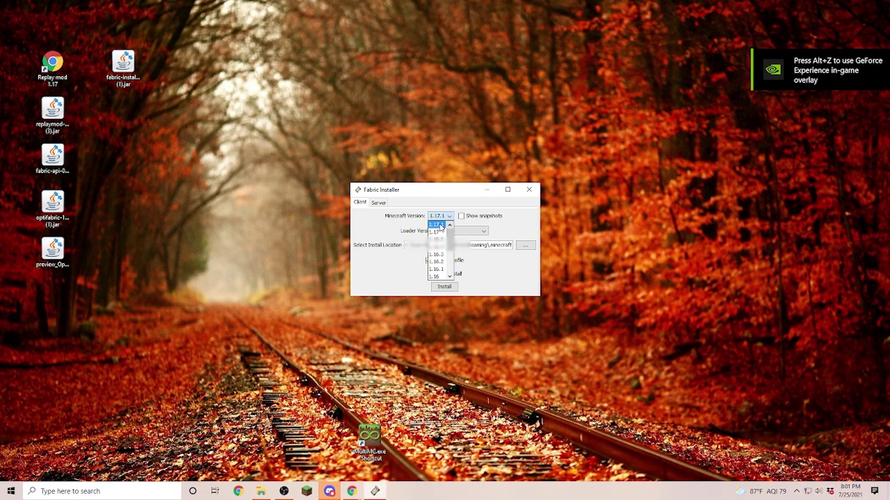
pyautogui.moveTo(446, 228); pyautogui.dragTo(450, 285)
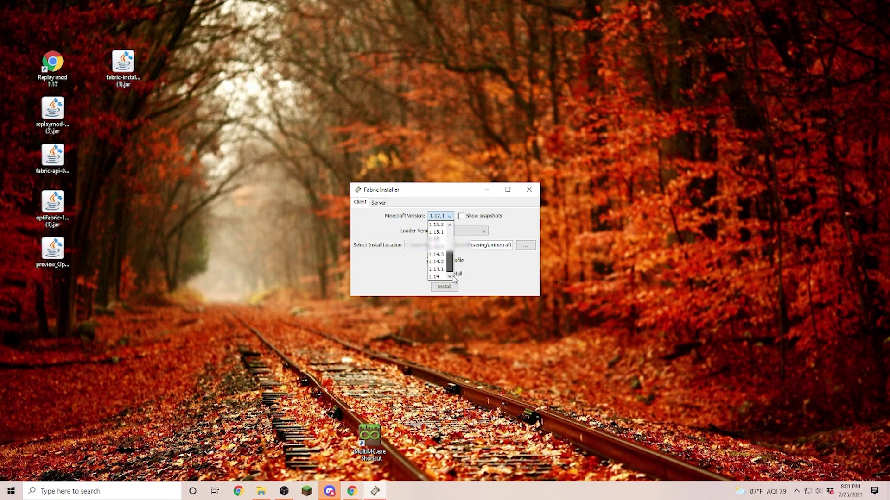
pyautogui.moveTo(450, 275); pyautogui.dragTo(449, 227)
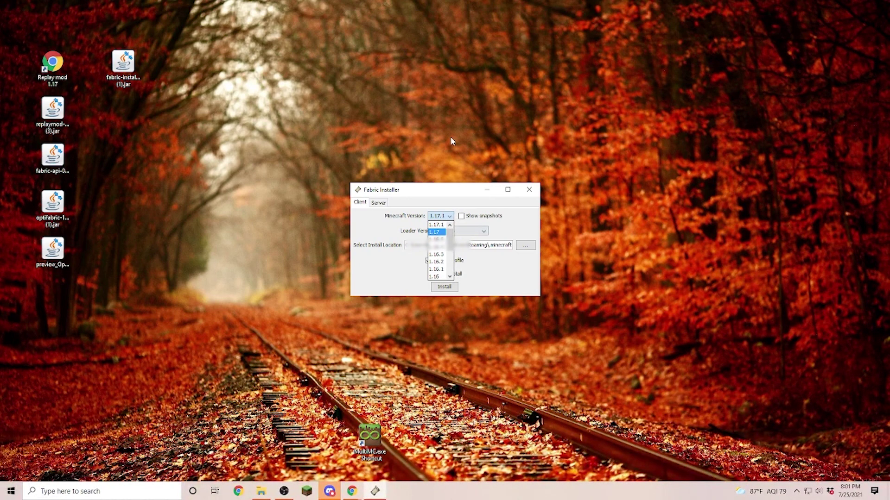
pyautogui.click(442, 225)
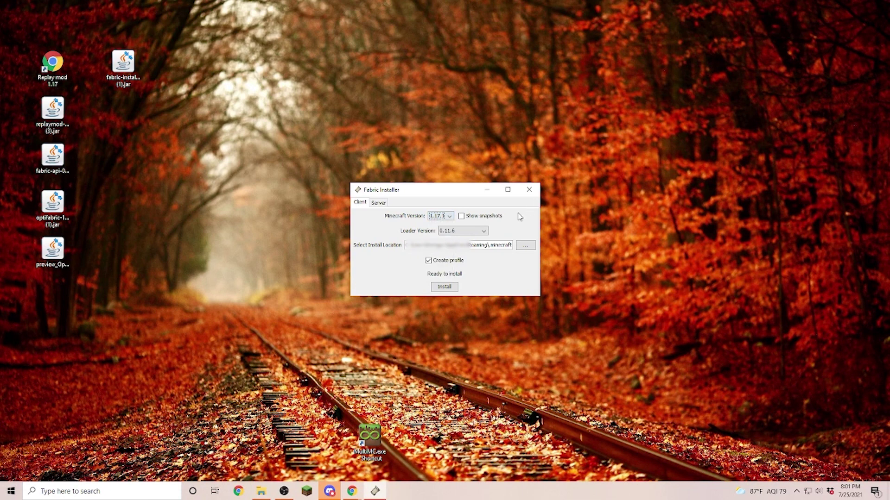
pyautogui.click(443, 287)
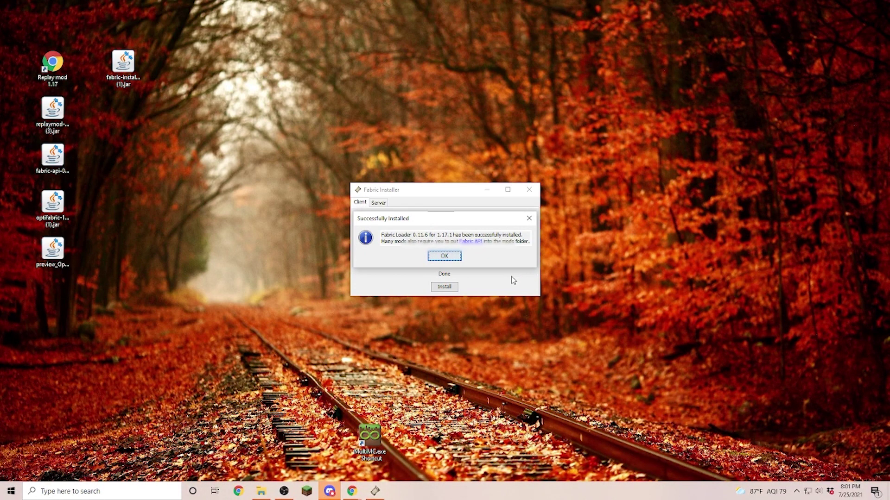
pyautogui.click(443, 256)
pyautogui.write('%appdata%')
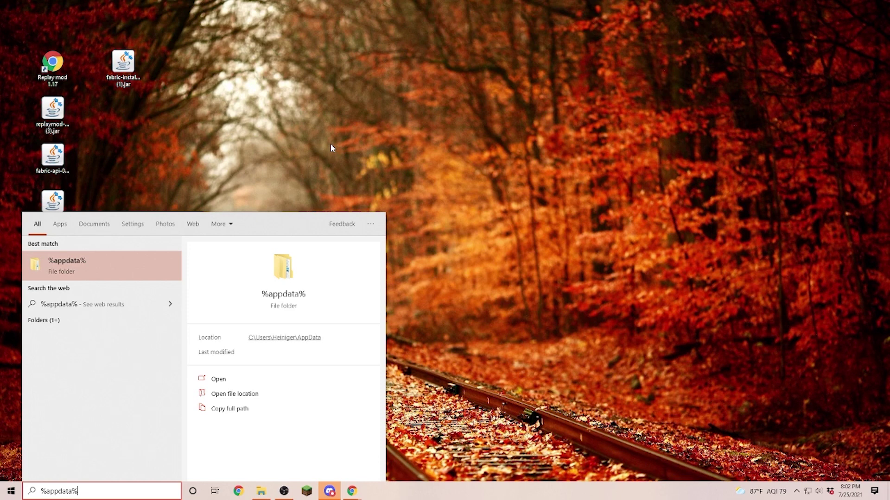
# Step: Open %appdata%, then the .minecraft folder inside Roaming
pyautogui.press('Return')
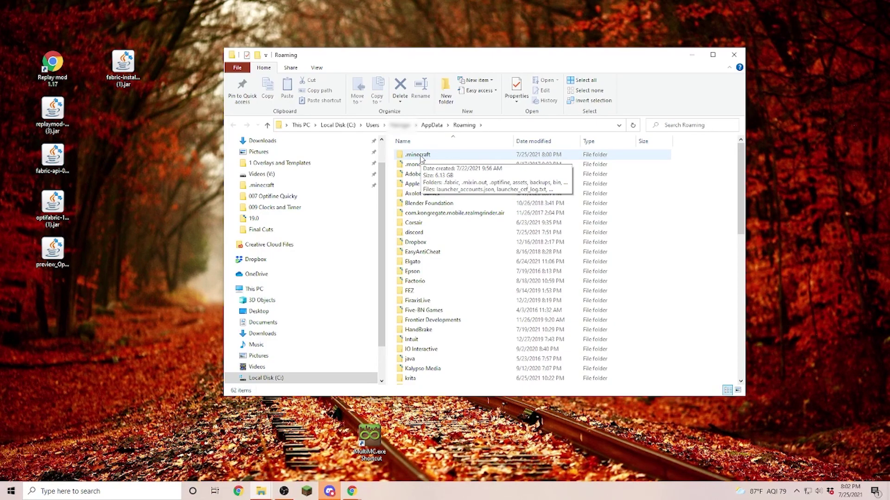
pyautogui.doubleClick(421, 157)
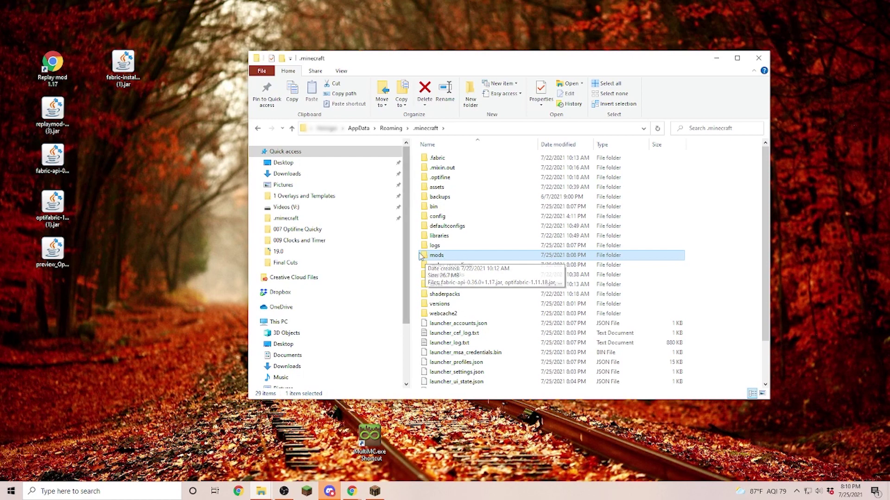
# Step: Create a new folder in .minecraft to serve as the mods folder
pyautogui.rightClick(683, 221)
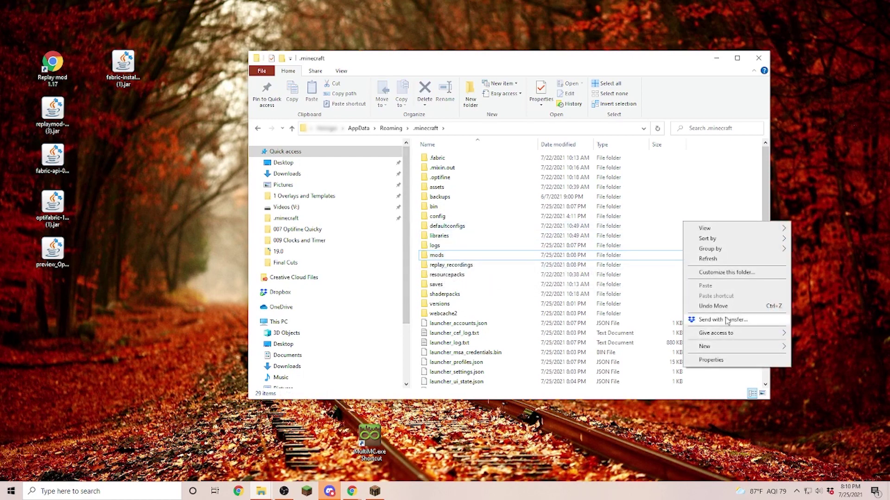
pyautogui.moveTo(716, 351)
pyautogui.click(630, 351)
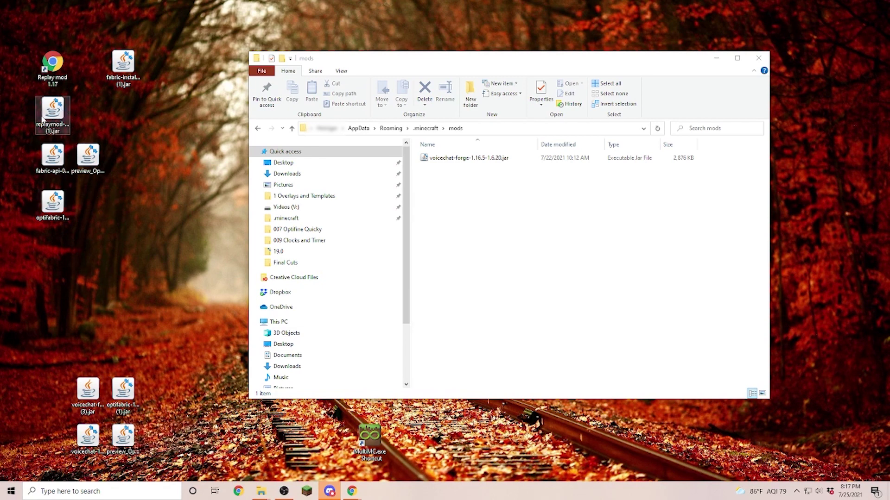
# Step: Move the Replay Mod, Fabric API, OptiFine and OptiFabric jars from the desktop into mods
pyautogui.click(63, 113)
pyautogui.moveTo(61, 111); pyautogui.dragTo(451, 192)
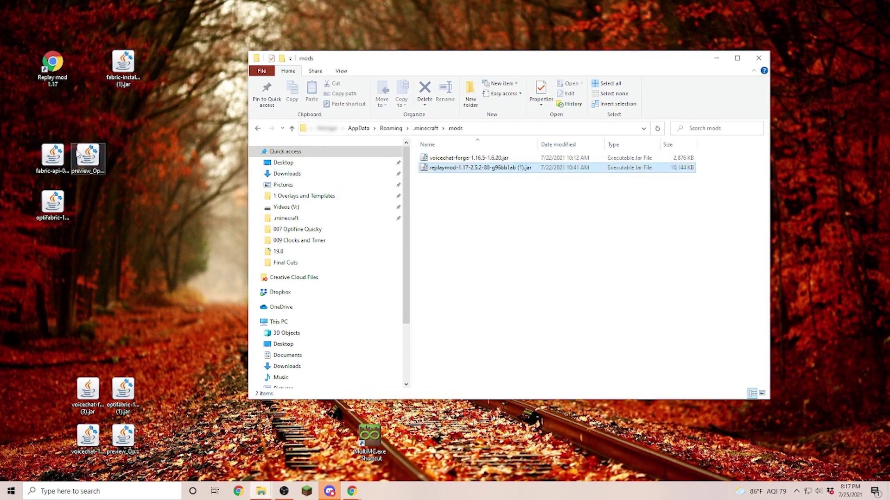
pyautogui.moveTo(51, 158); pyautogui.dragTo(463, 211)
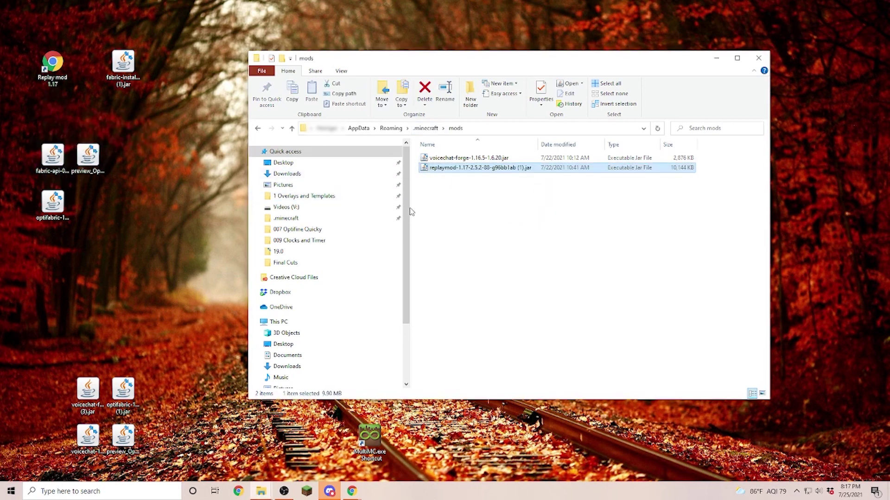
pyautogui.click(85, 160)
pyautogui.moveTo(84, 159); pyautogui.dragTo(436, 208)
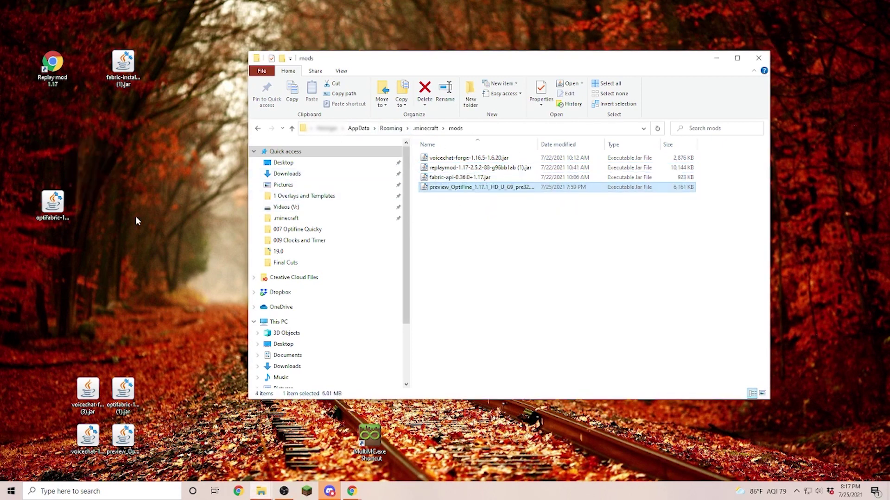
pyautogui.moveTo(54, 208); pyautogui.dragTo(418, 248)
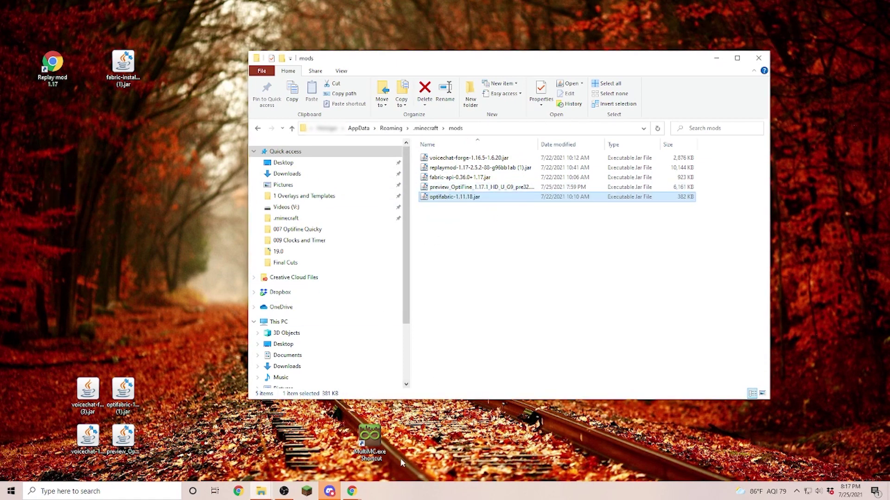
pyautogui.click(307, 491)
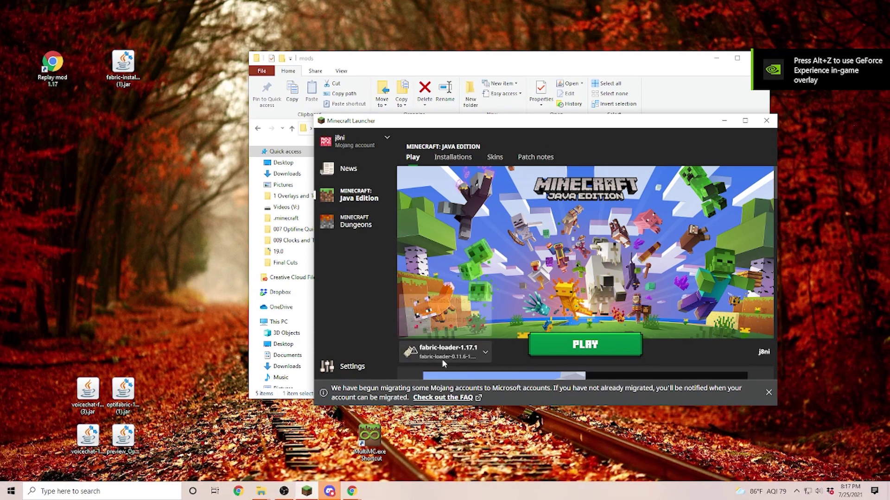
# Step: Confirm the fabric-loader-0.11.6-1.17.1 version exists, cancel, and select fabric-loader-1.17.1 on Play
pyautogui.click(479, 356)
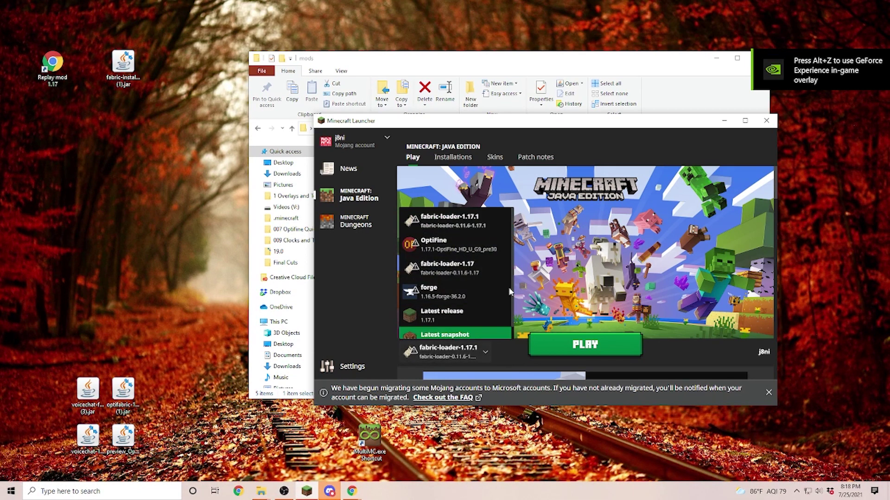
pyautogui.click(452, 159)
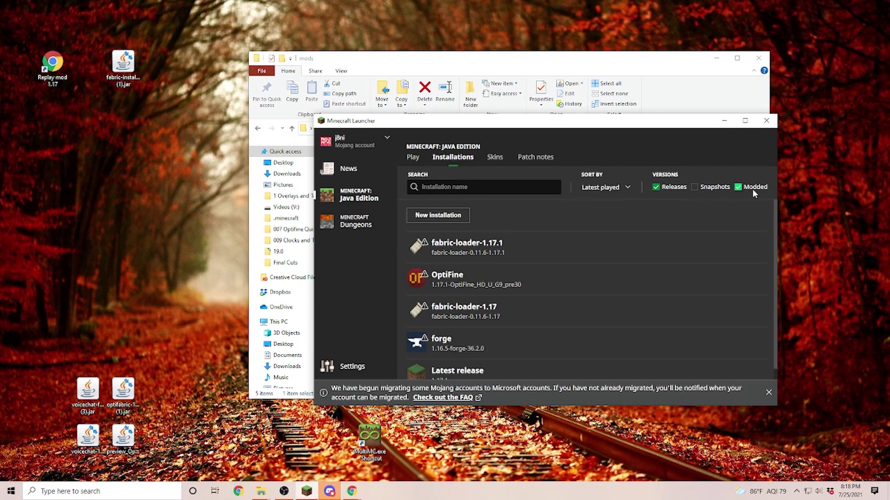
pyautogui.click(441, 216)
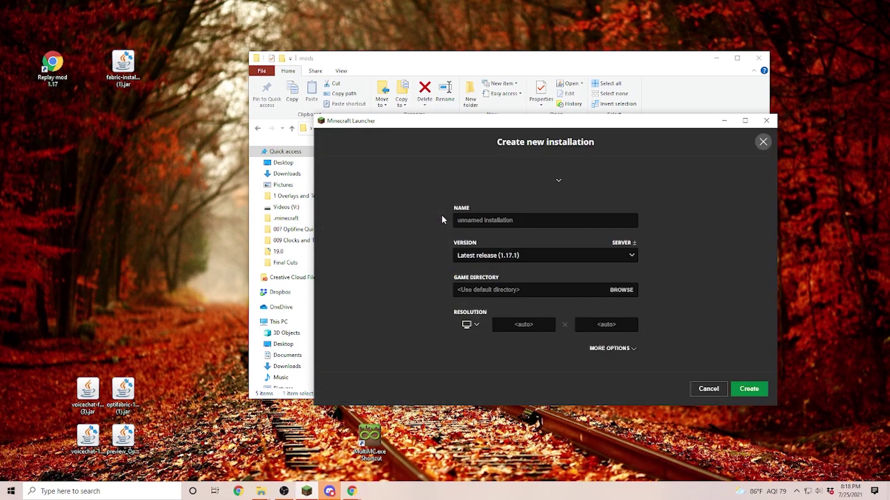
pyautogui.click(531, 258)
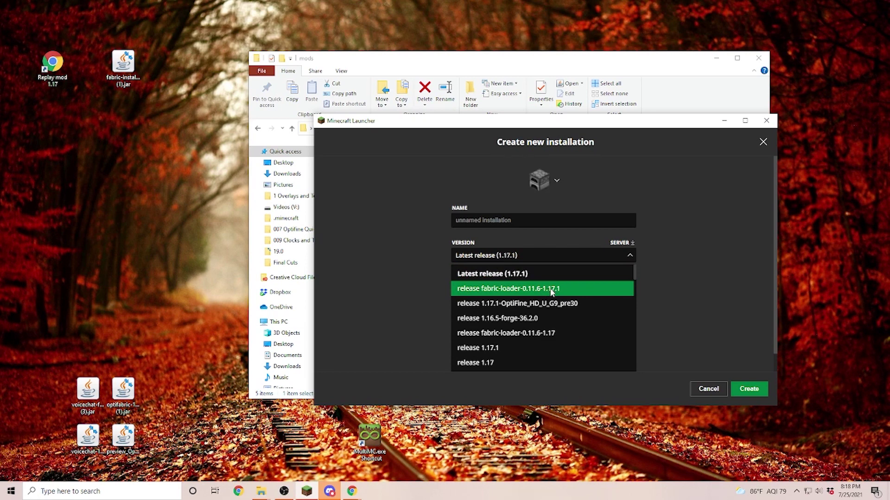
pyautogui.click(551, 289)
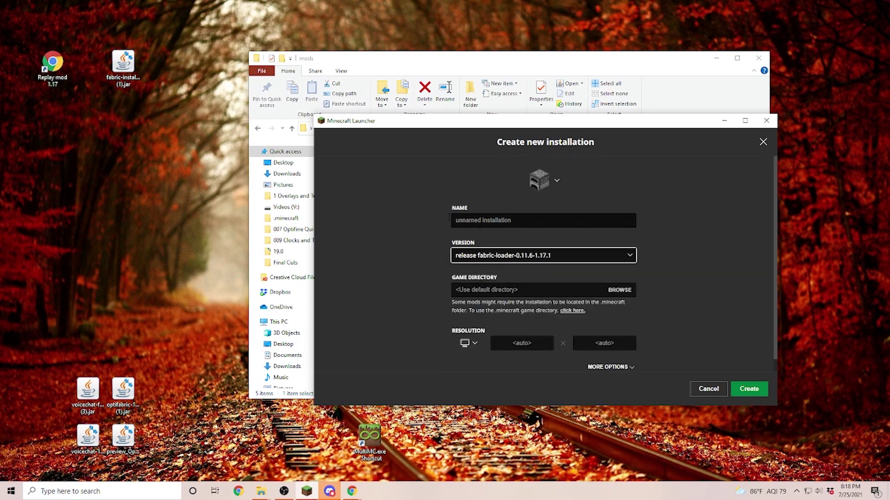
pyautogui.click(715, 391)
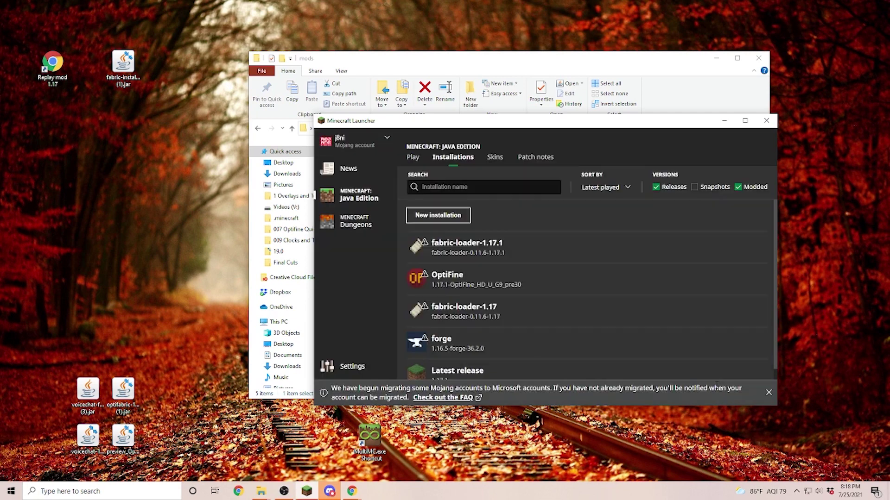
pyautogui.click(412, 158)
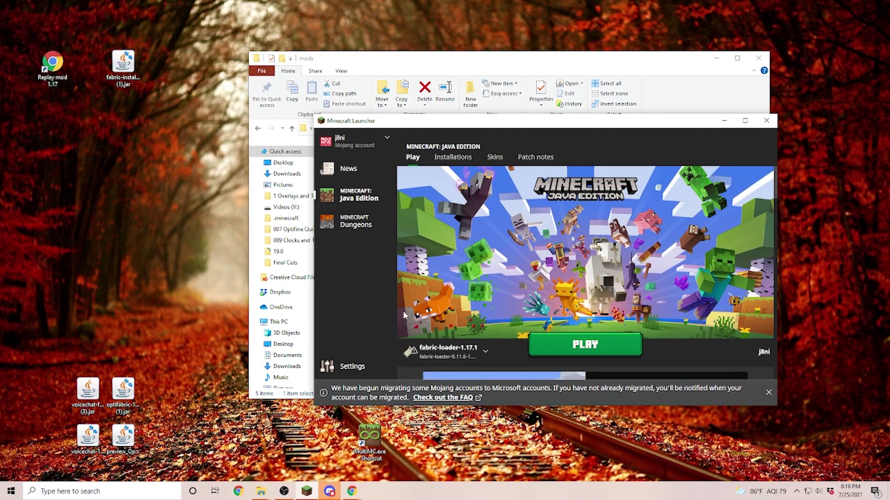
# Step: Launch the fabric-loader-1.17.1 installation from Minecraft Launcher with PLAY
pyautogui.click(587, 352)
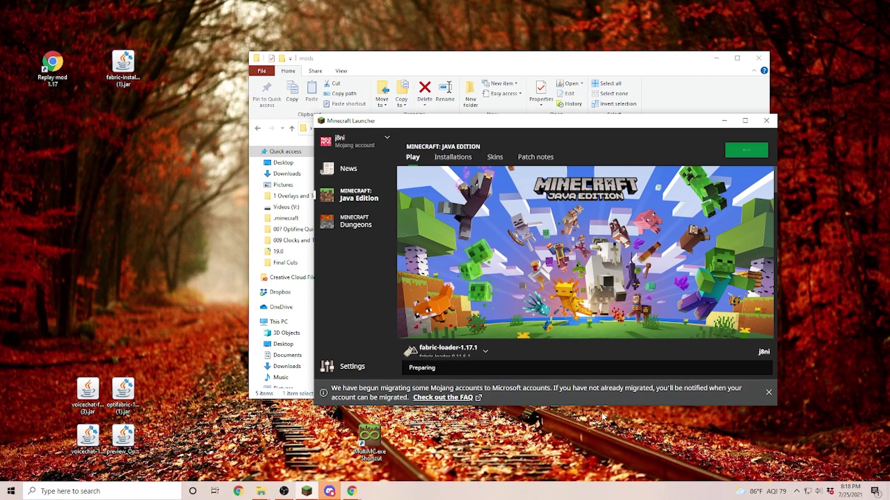